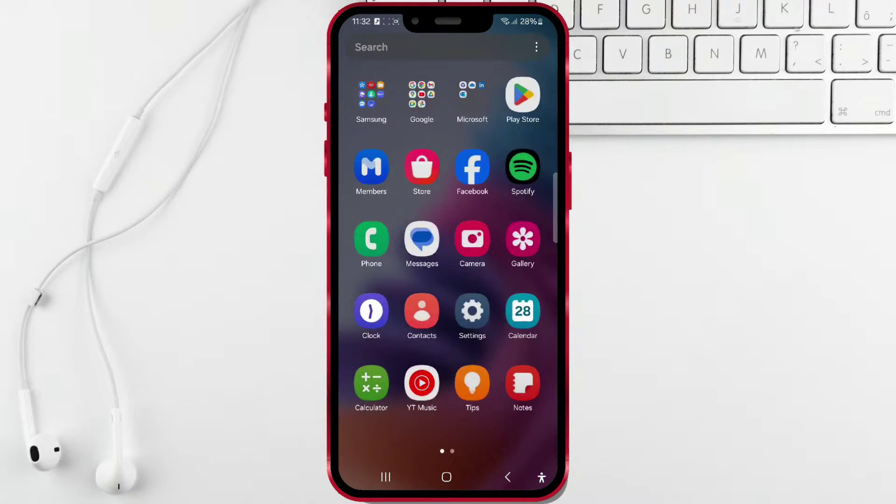
Go from Settings down the list to the Software update page
click(471, 311)
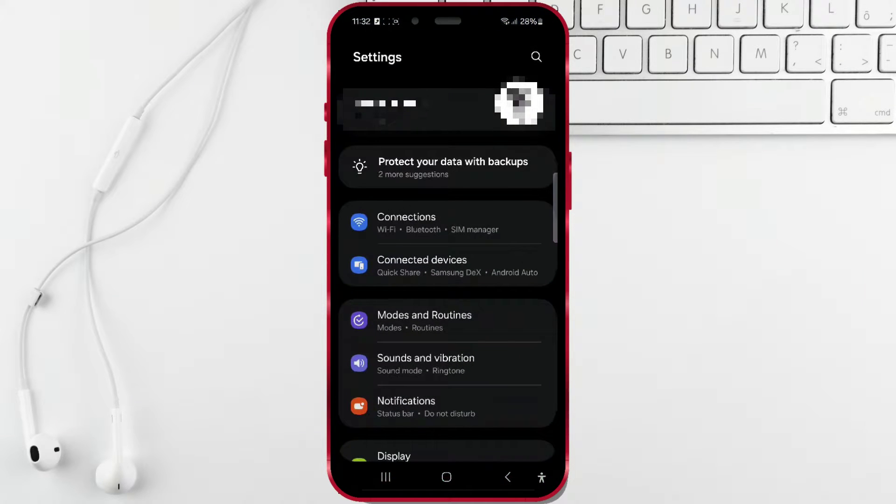
drag(504, 374, 505, 210)
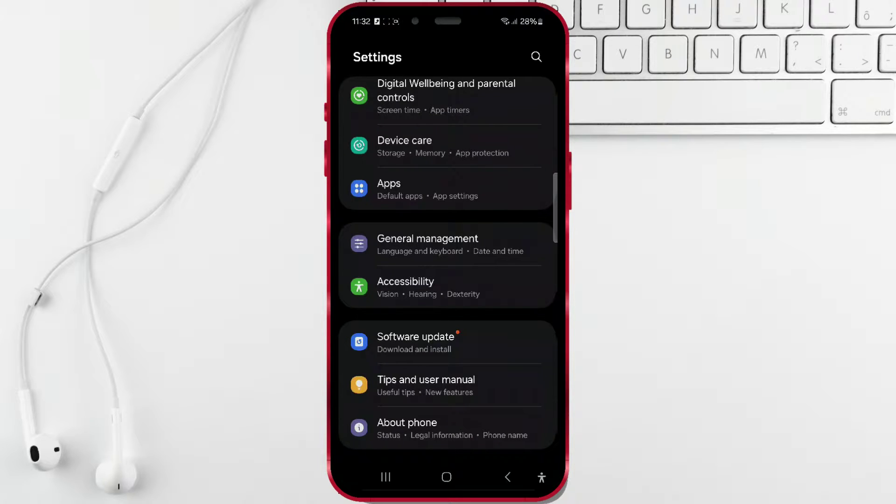
click(428, 342)
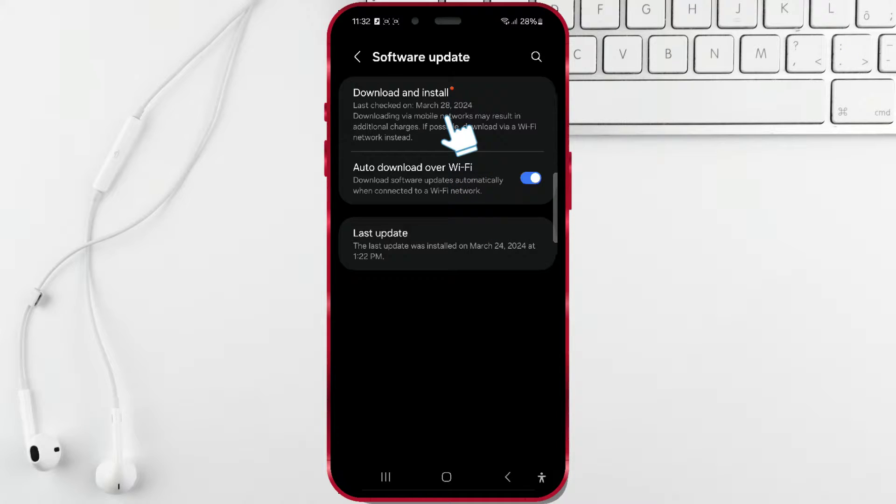
Start Download and install for One UI 6.1 and wait until it is ready
click(444, 98)
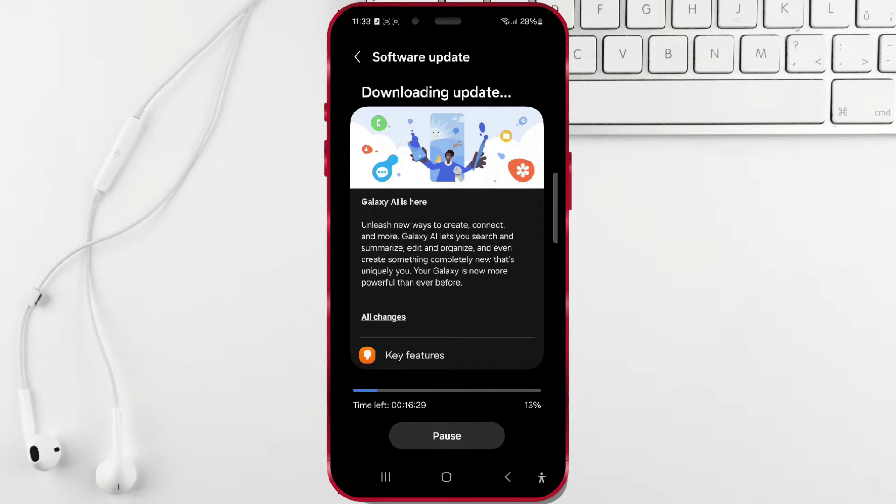
drag(495, 342, 500, 224)
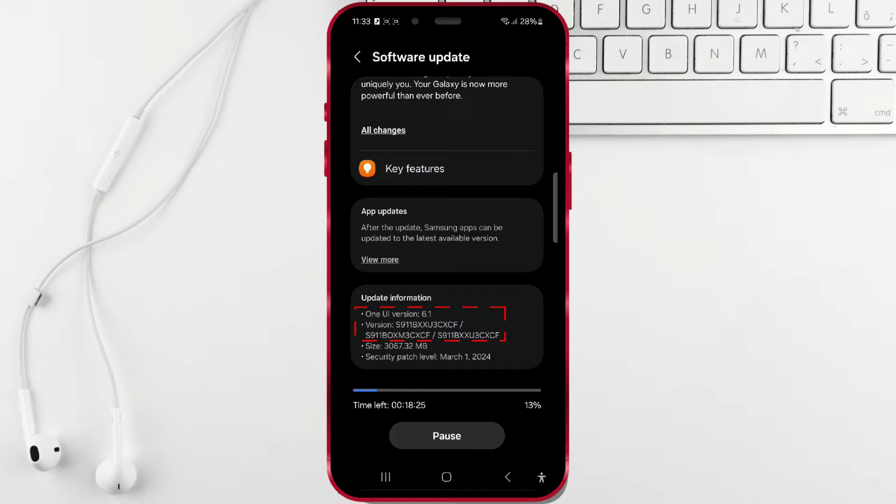
scroll(448, 225, up, 5)
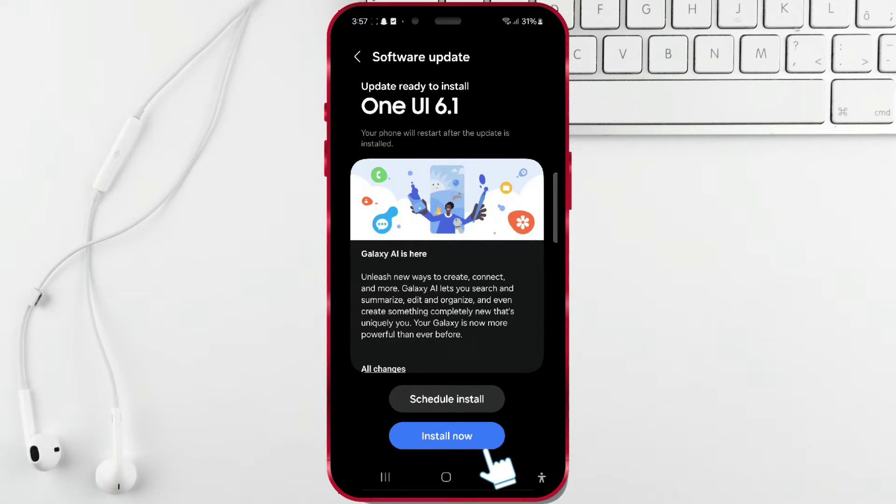
Choose Install now to restart the phone into the One UI 6.1 installation
click(447, 436)
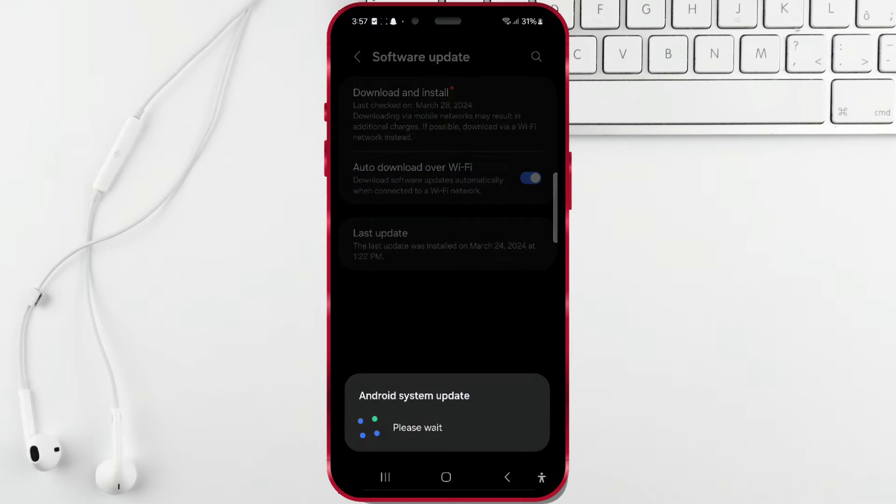